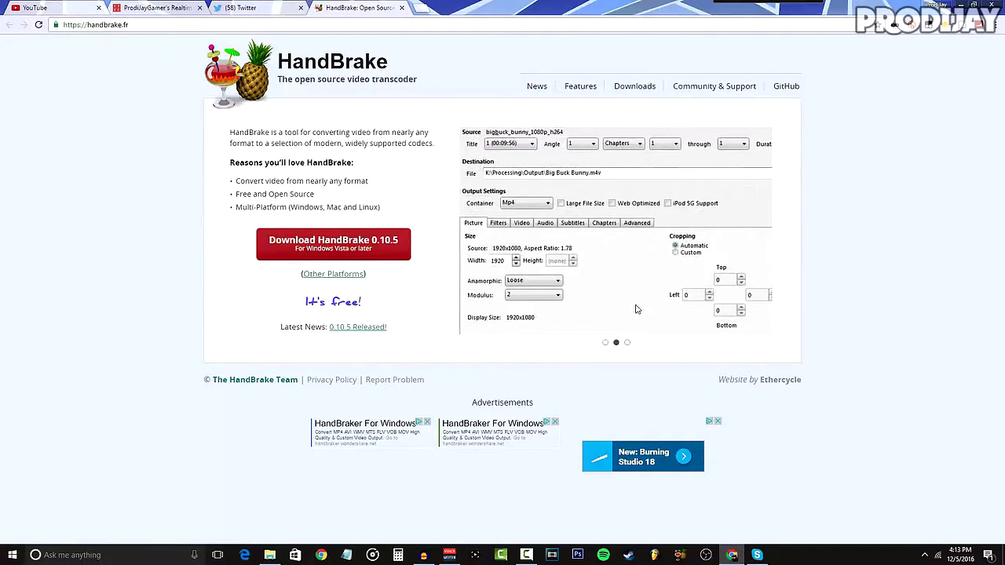
Step: Show the third HandBrake screenshot on handbrake.fr, then minimise Chrome to reveal the desktop
left_click(627, 344)
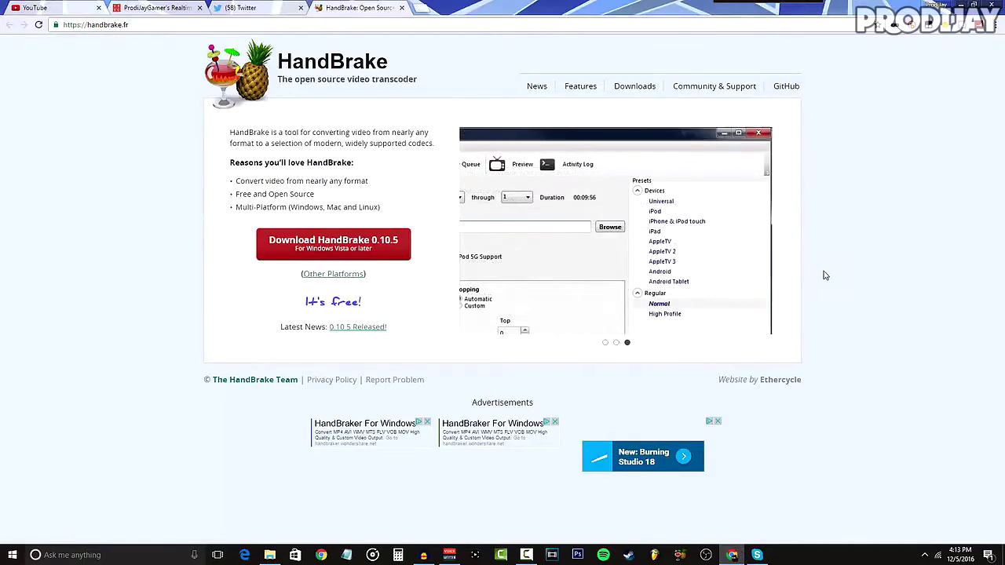
left_click(959, 5)
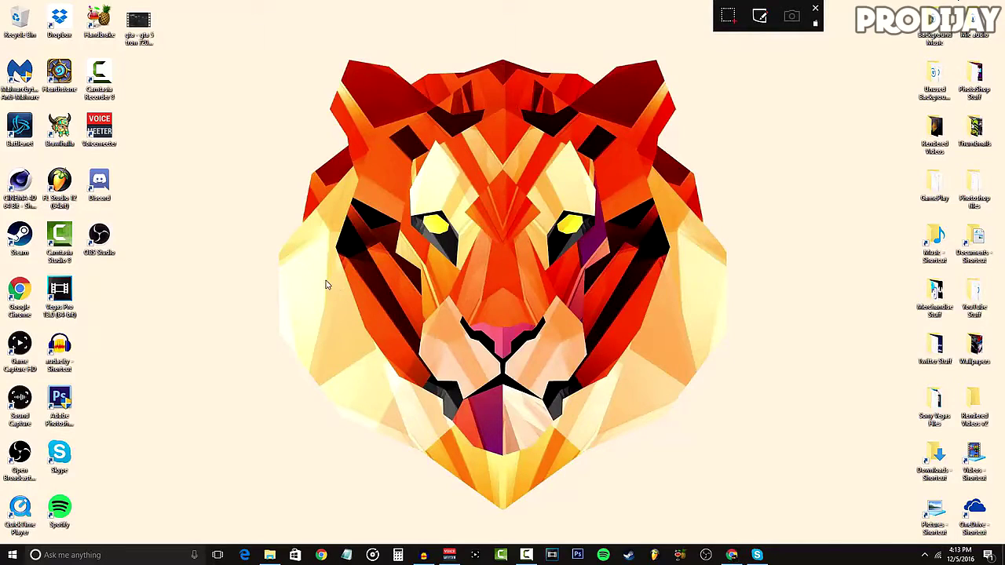
Step: Check the gta 5 tron gameplay MP4's properties to confirm its size is 678 MB
right_click(144, 35)
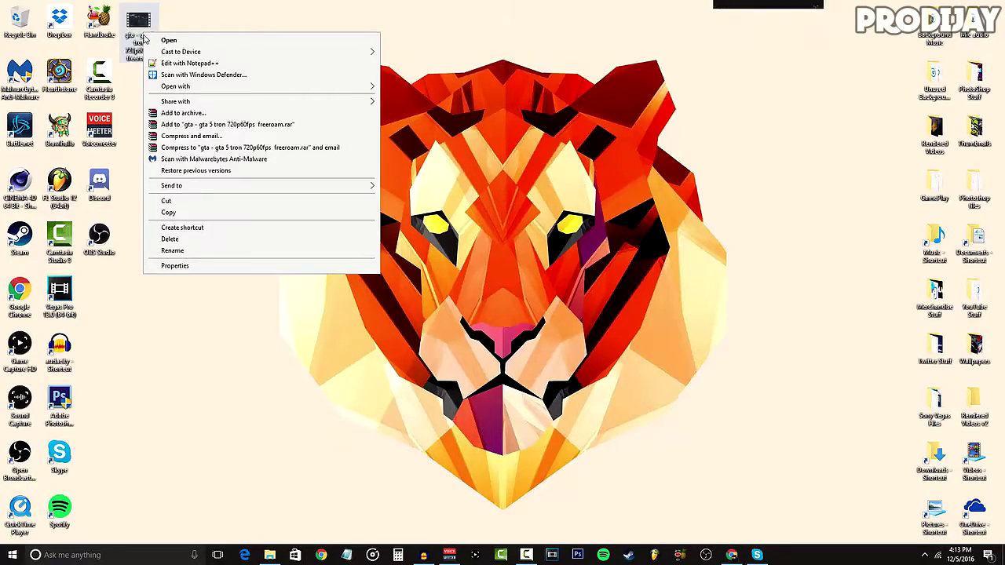
left_click(198, 272)
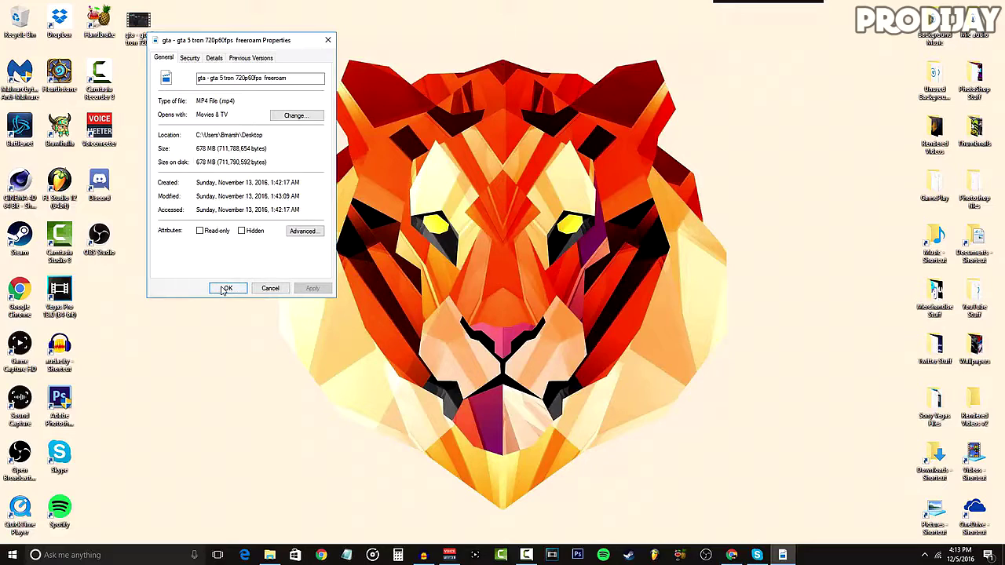
left_click(225, 289)
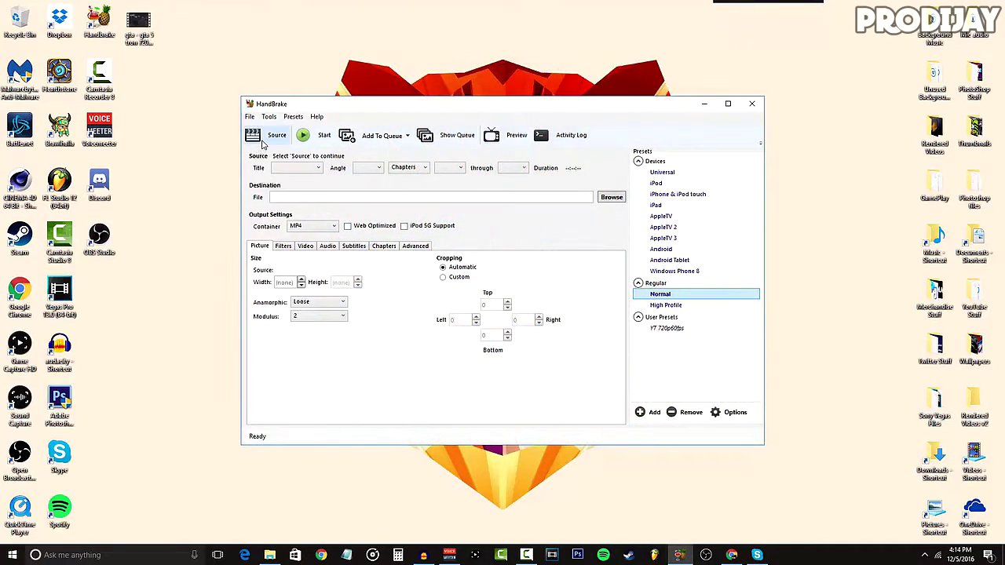
Step: Load the gta 5 tron freeroam gameplay video from the Desktop as the source file
left_click(261, 141)
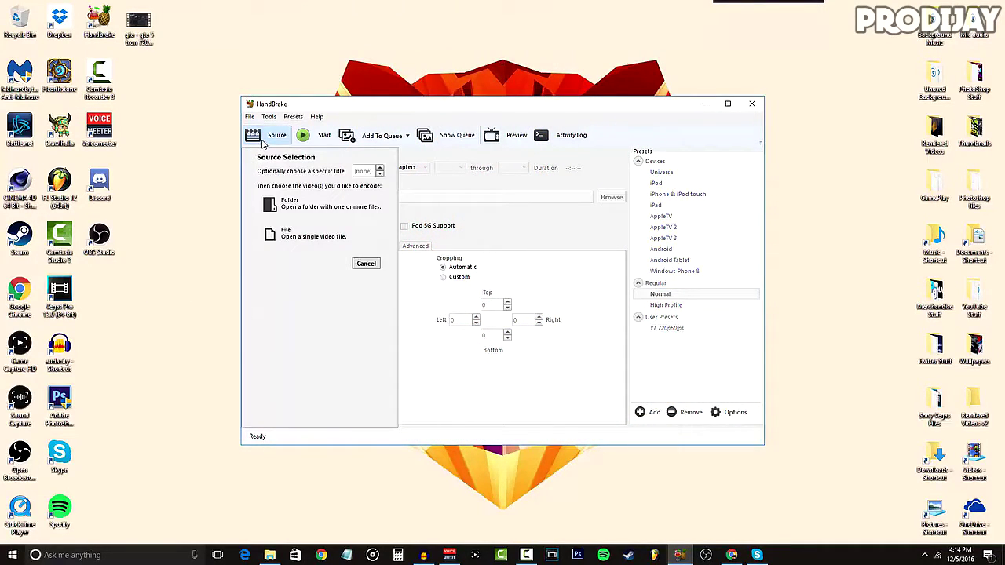
left_click(329, 242)
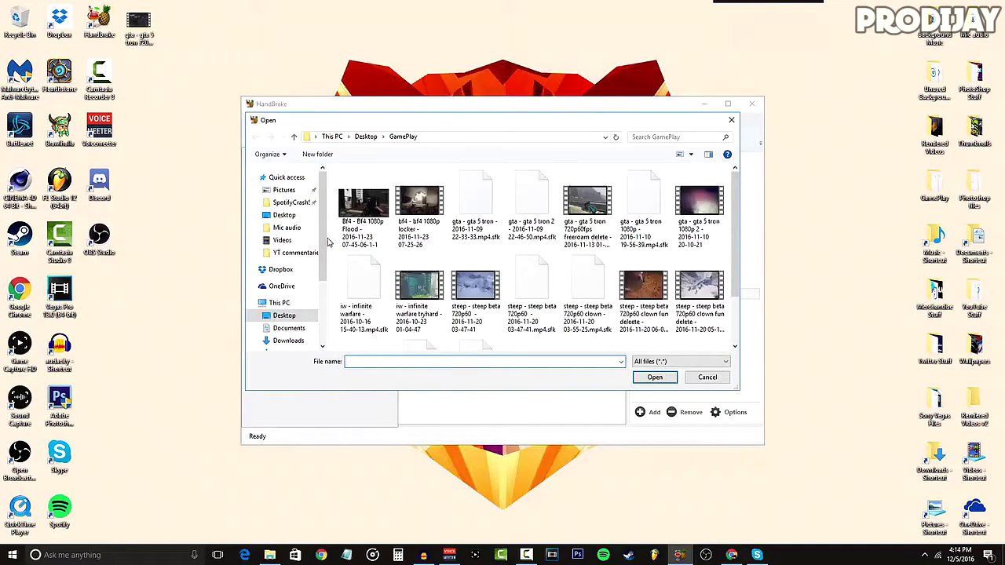
left_click(280, 218)
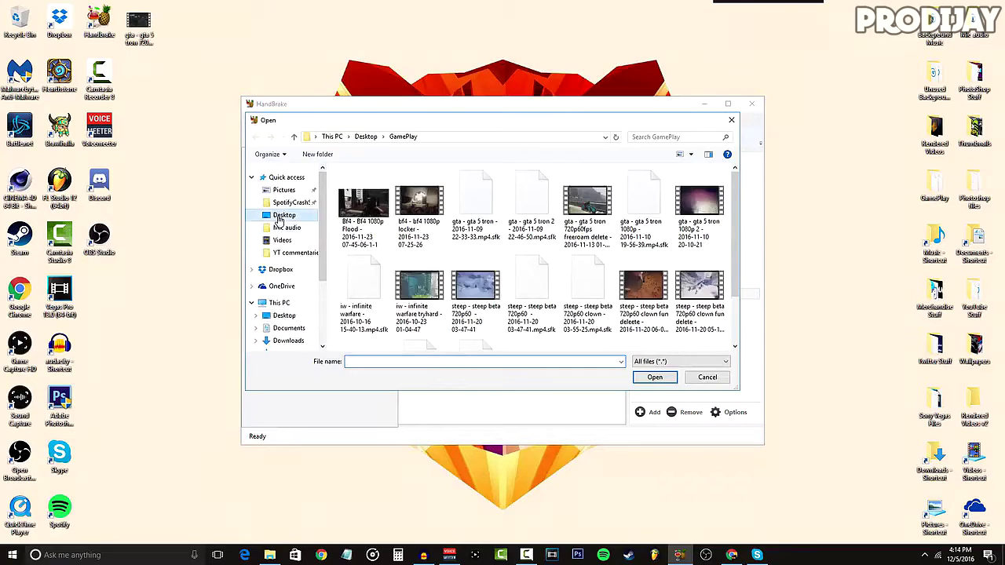
scroll(438, 229, "down", 5)
double_click(392, 228)
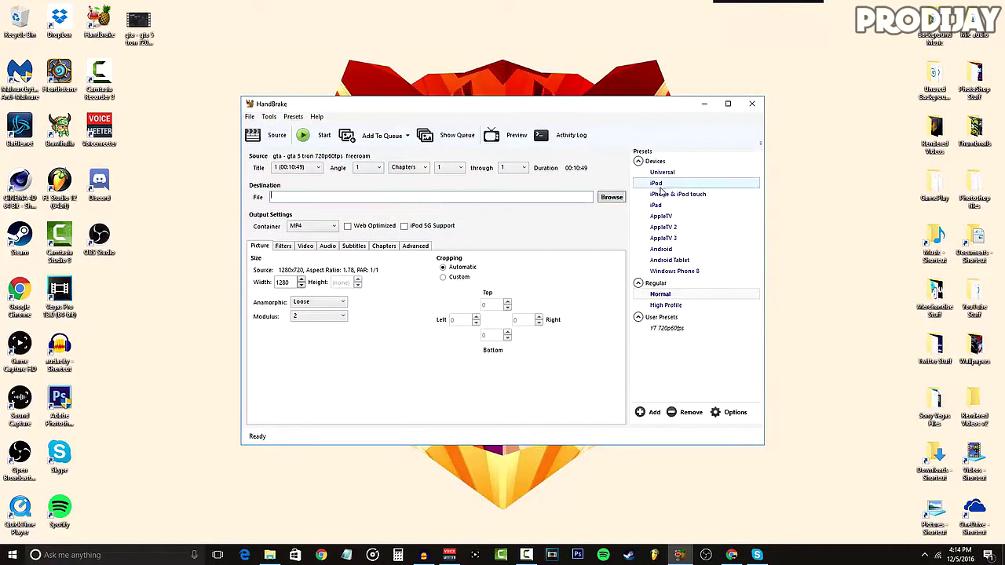
Step: Set the output to gta5 clip converted.mp4 on the Desktop with Web Optimized enabled
left_click(612, 197)
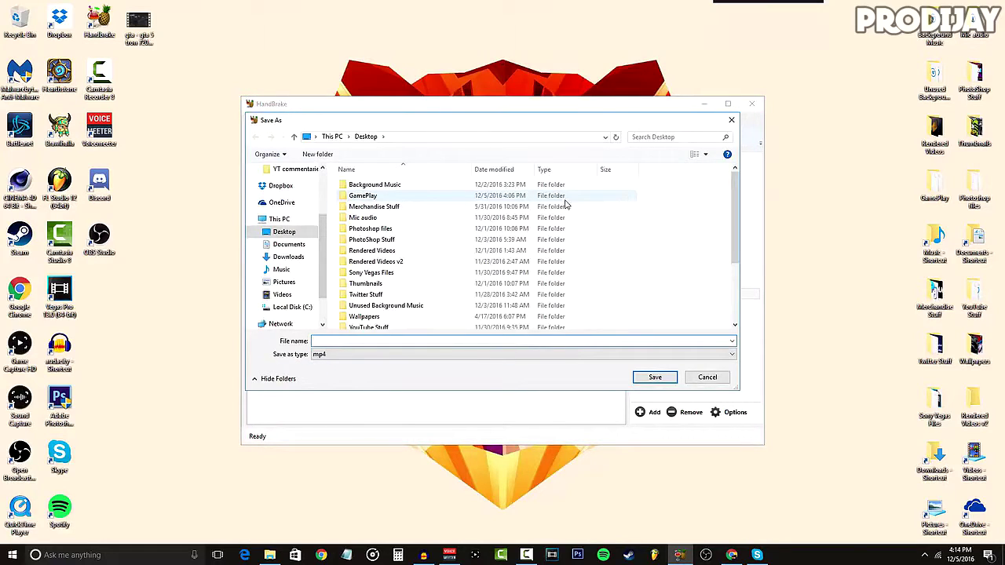
key("Escape")
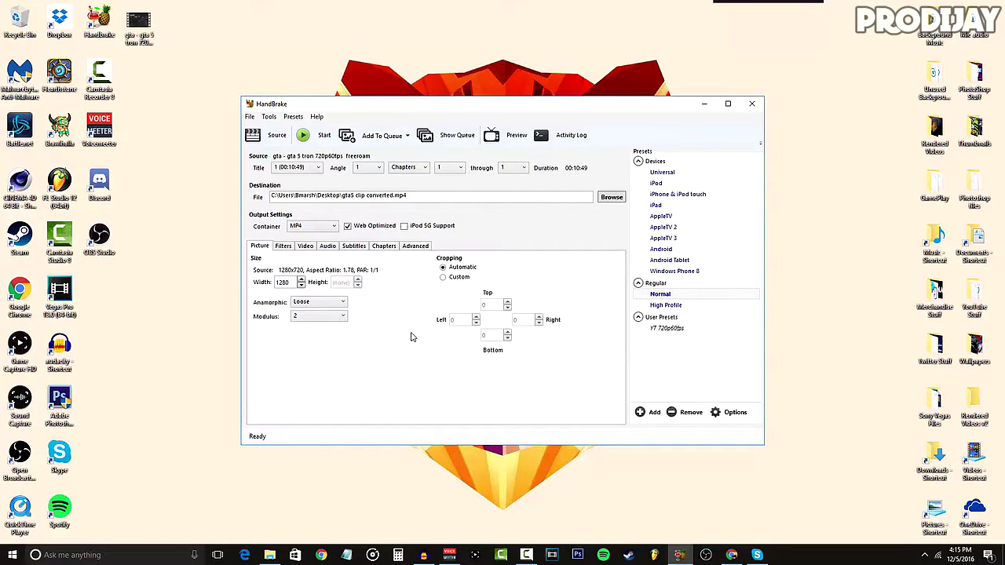
left_click(285, 247)
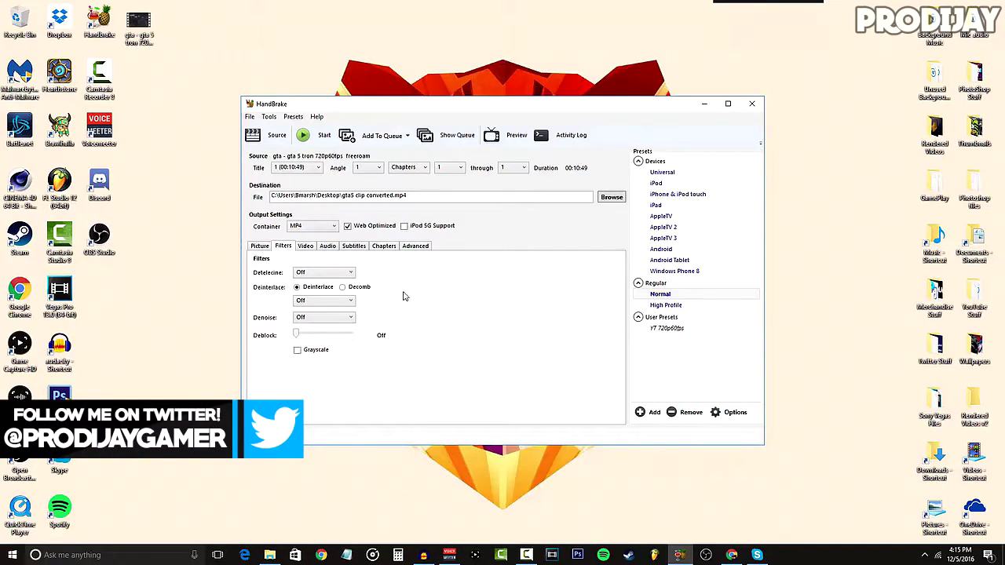
Step: Keep H.264 (x264), use a constant 60 fps framerate, and lower constant quality to RF 22
left_click(306, 248)
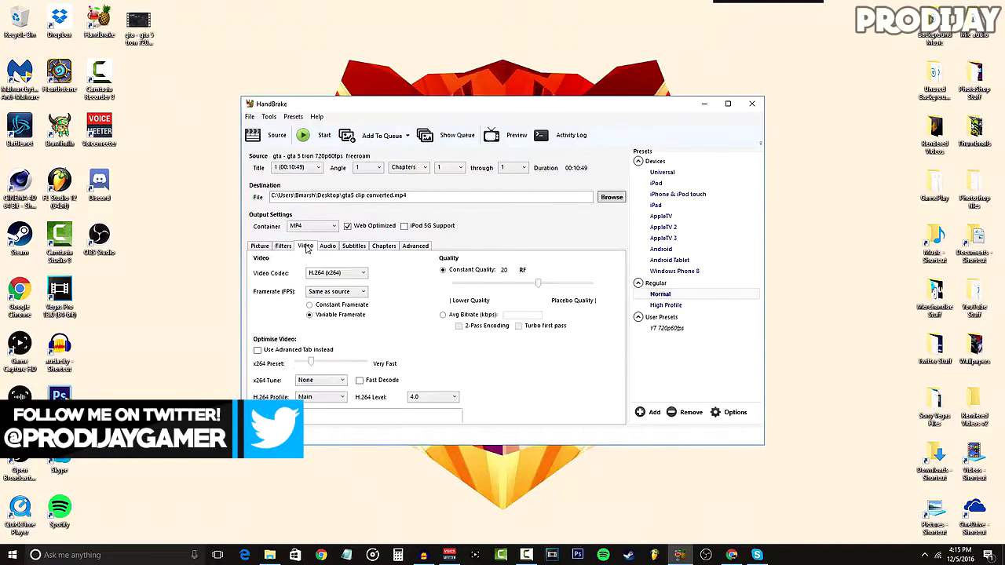
left_click(341, 274)
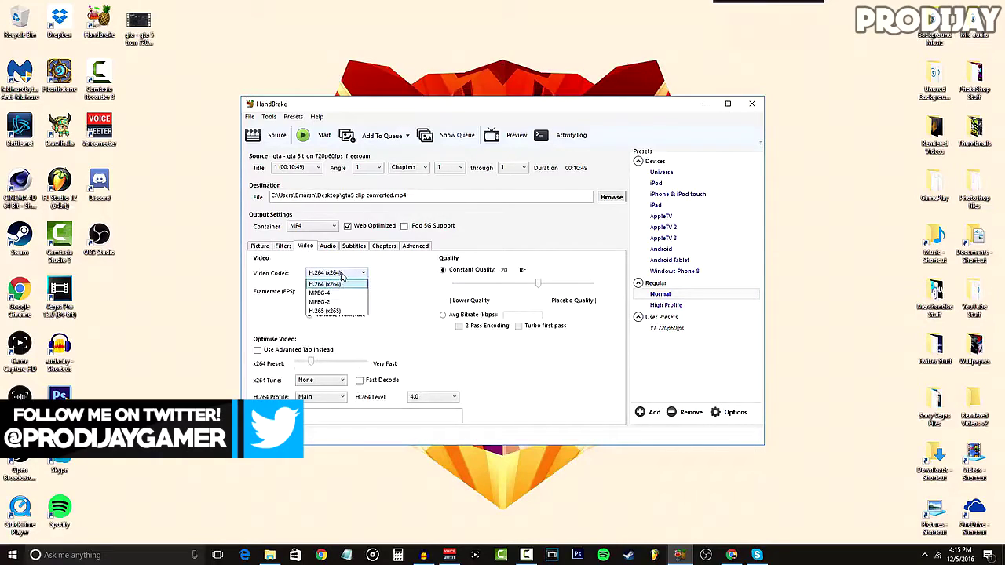
left_click(352, 272)
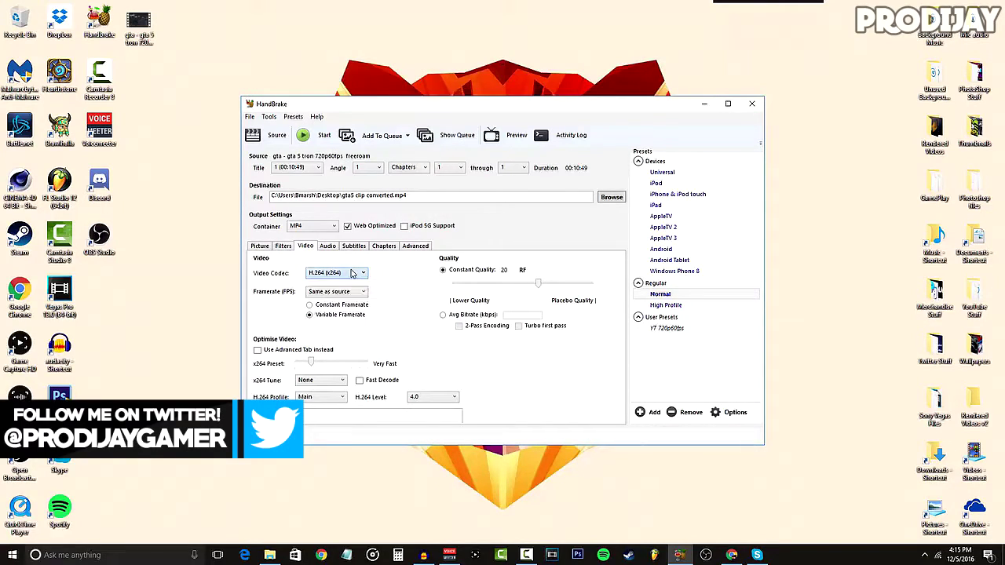
left_click(310, 305)
left_click(336, 291)
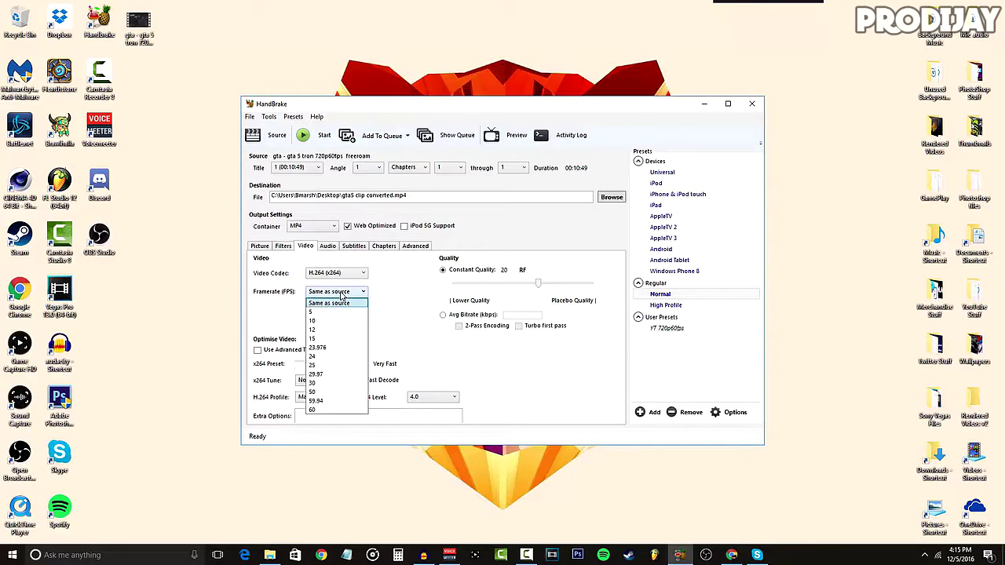
left_click(338, 409)
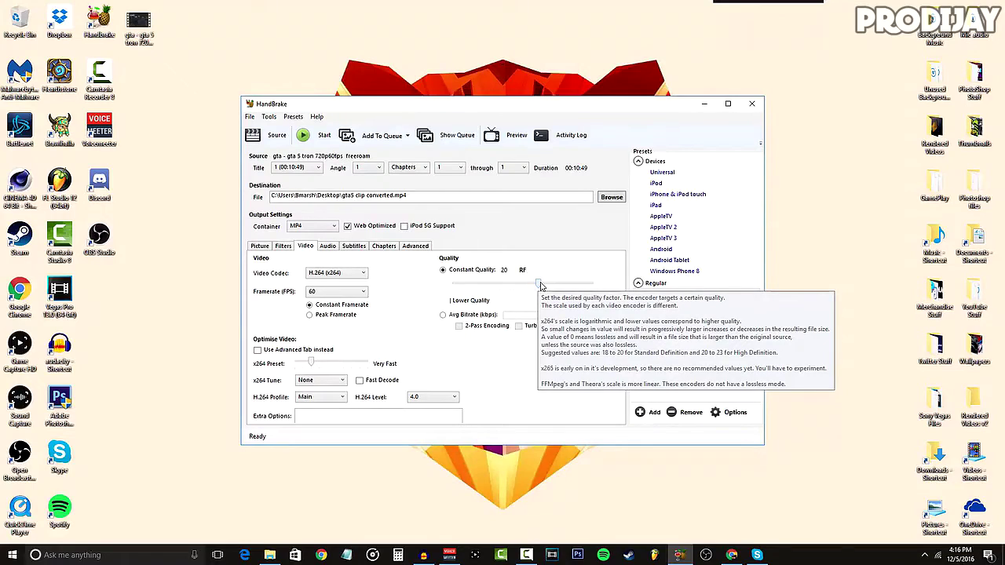
left_click_drag(540, 285, 538, 286)
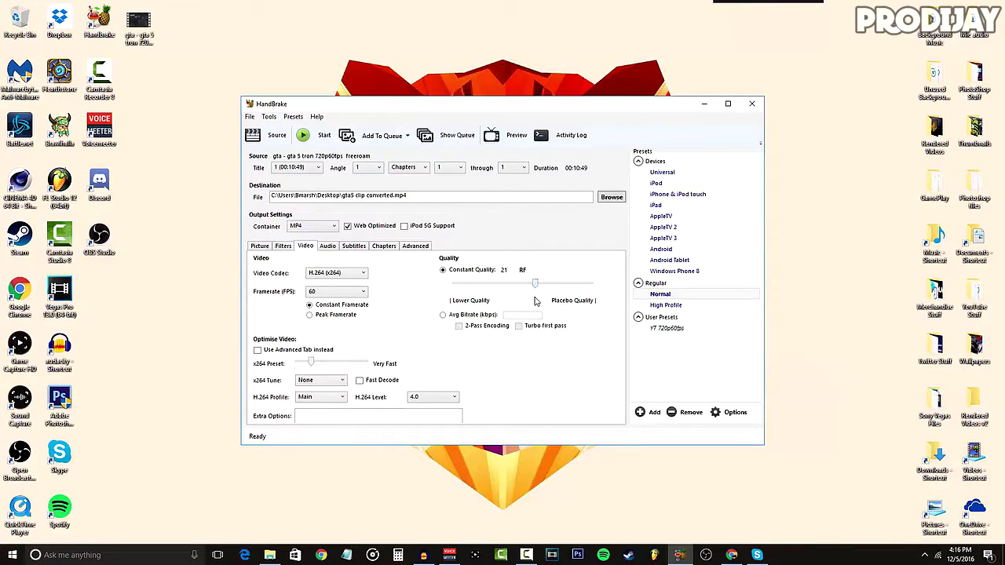
key("Left")
Step: Enable 'Use Advanced Tab instead' for x264 and glance at Tools > Options
left_click(258, 350)
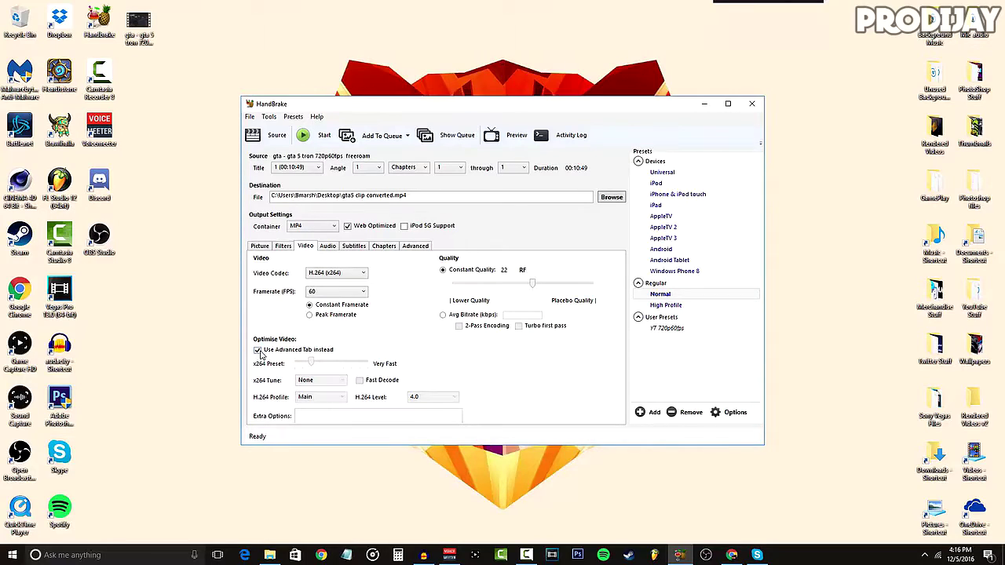
left_click(269, 116)
left_click(284, 154)
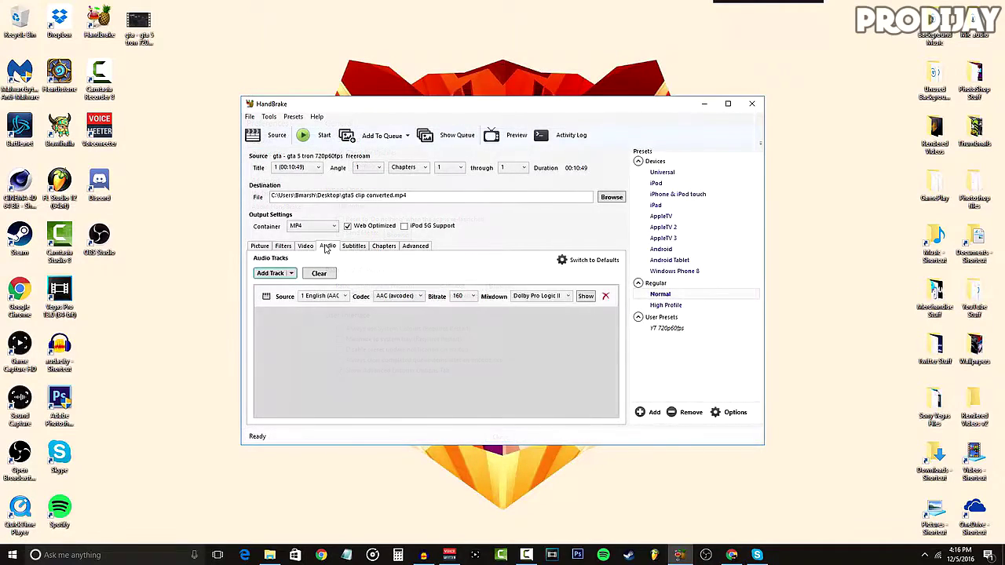
Step: Change the audio mixdown from Dolby Pro Logic II to Stereo
left_click(542, 296)
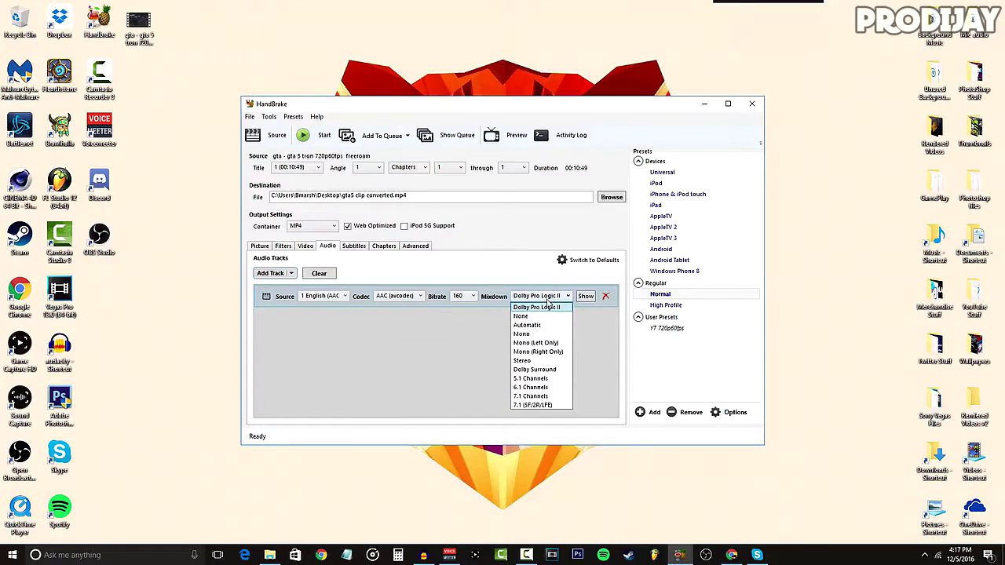
left_click(531, 362)
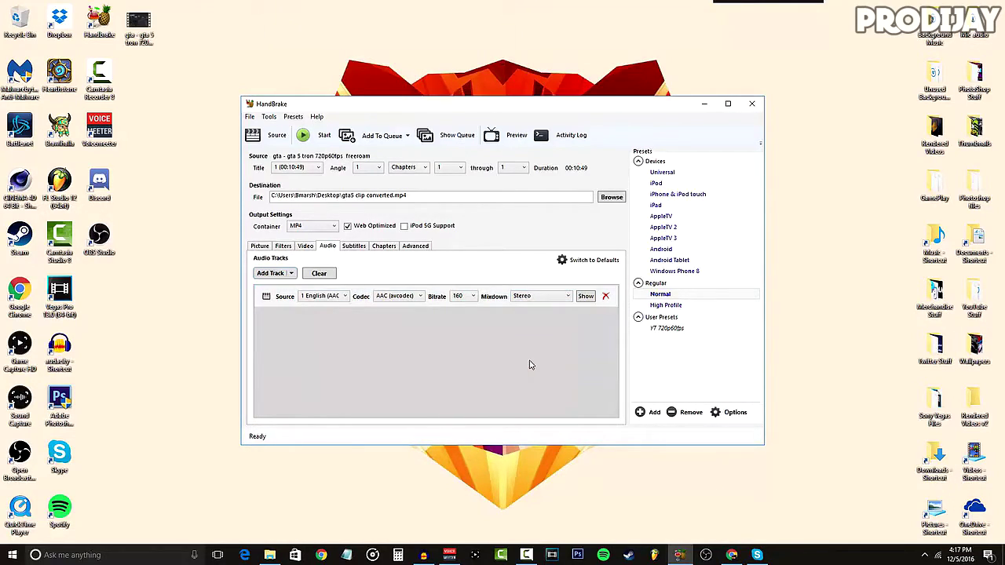
left_click(415, 246)
Step: Set reference frames to 4 and encode the clip to gta5 clip converted
left_click(331, 271)
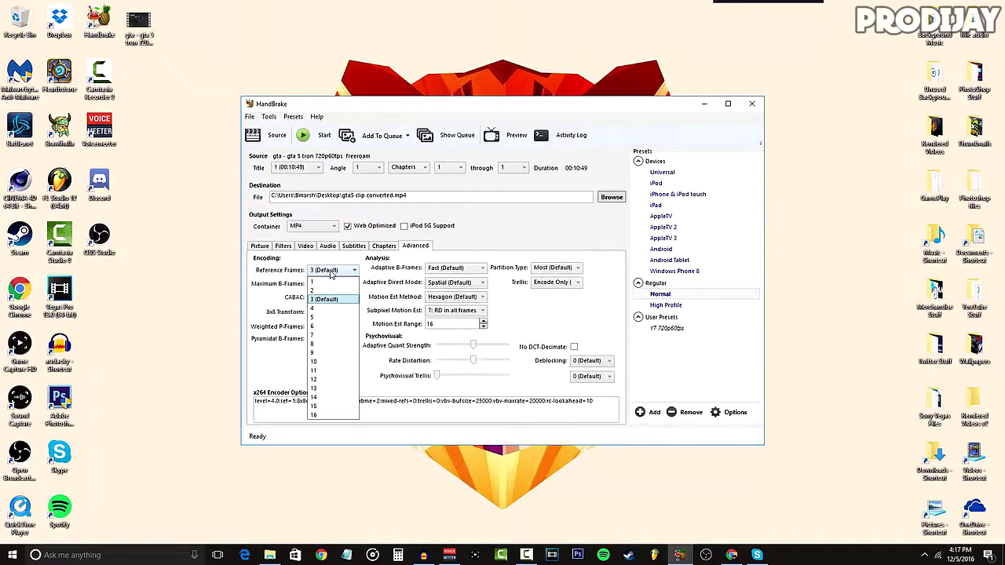
left_click(328, 308)
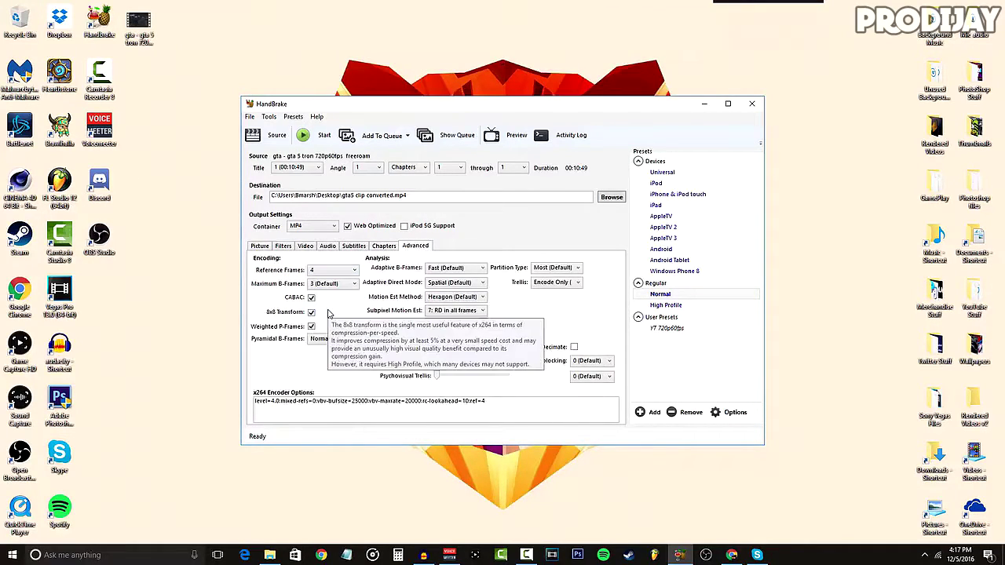
left_click(260, 246)
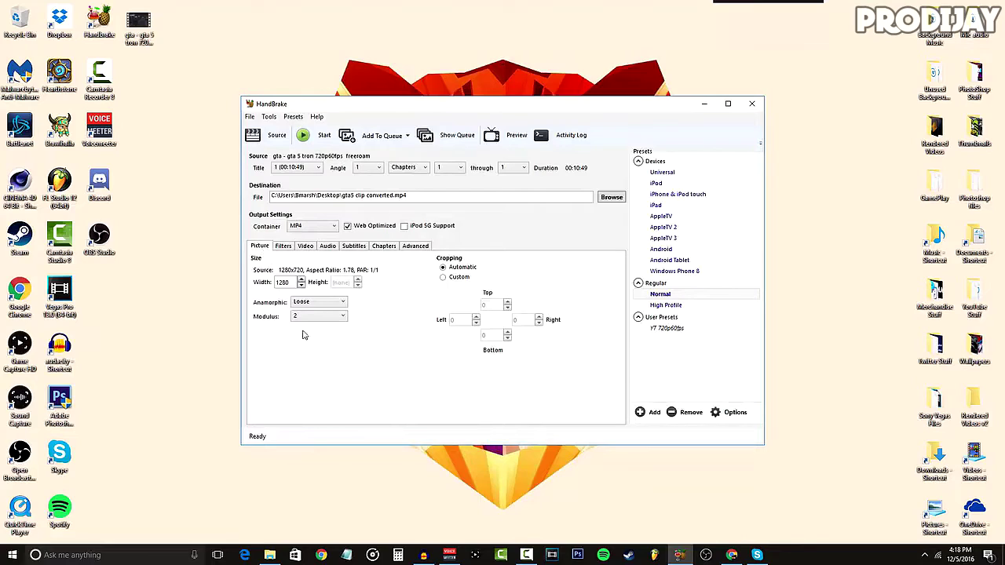
left_click(318, 137)
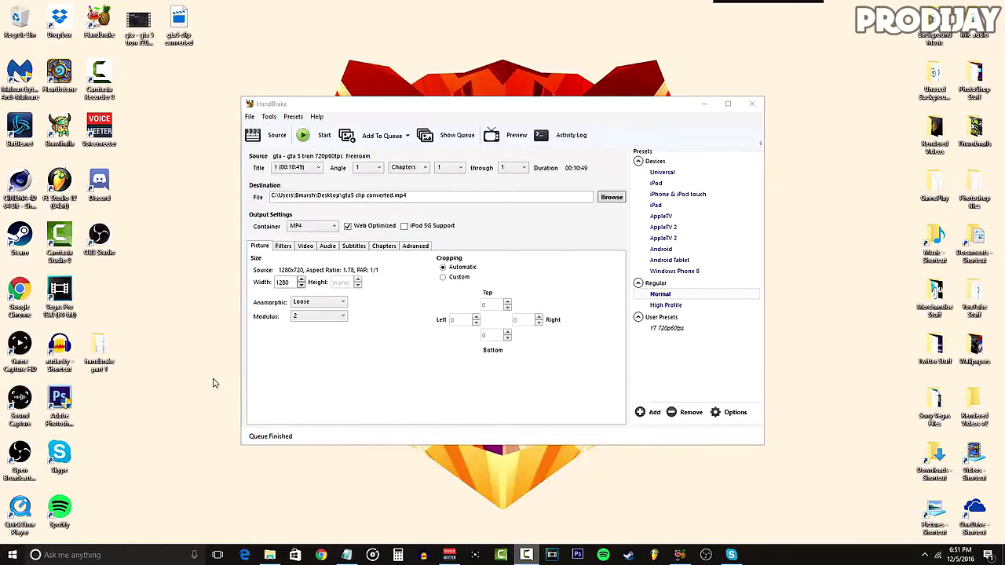
right_click(144, 26)
left_click(213, 260)
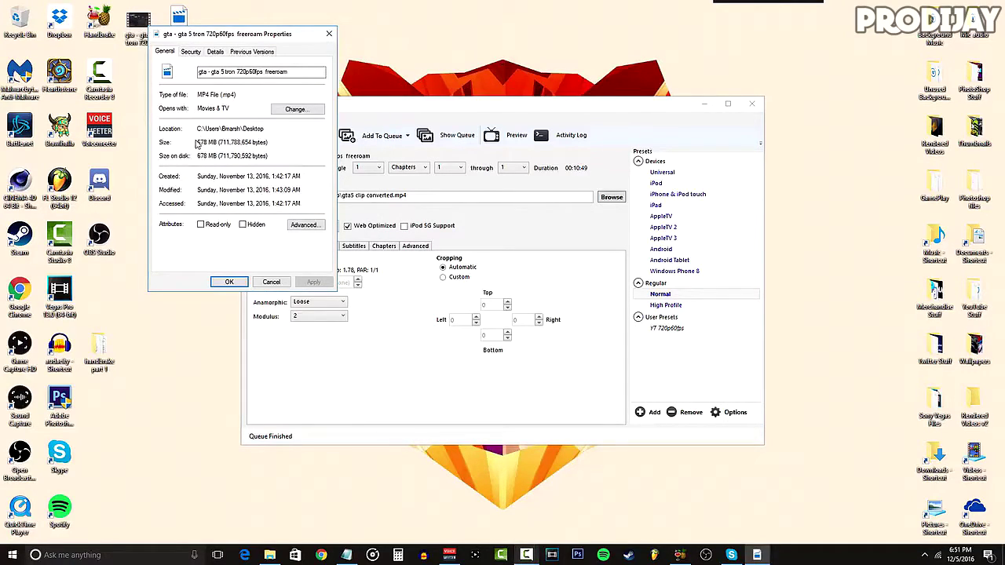
left_click(230, 282)
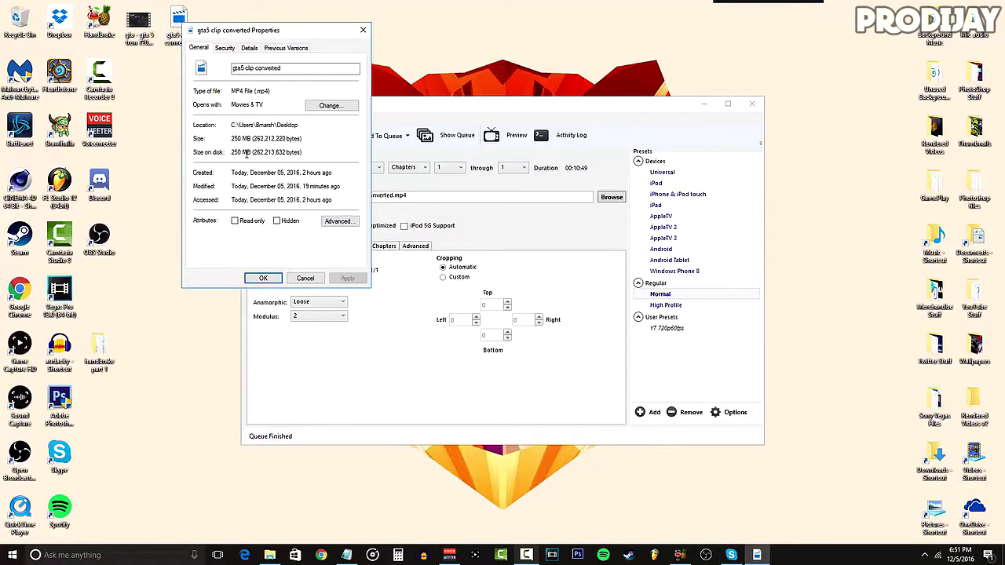
left_click(263, 278)
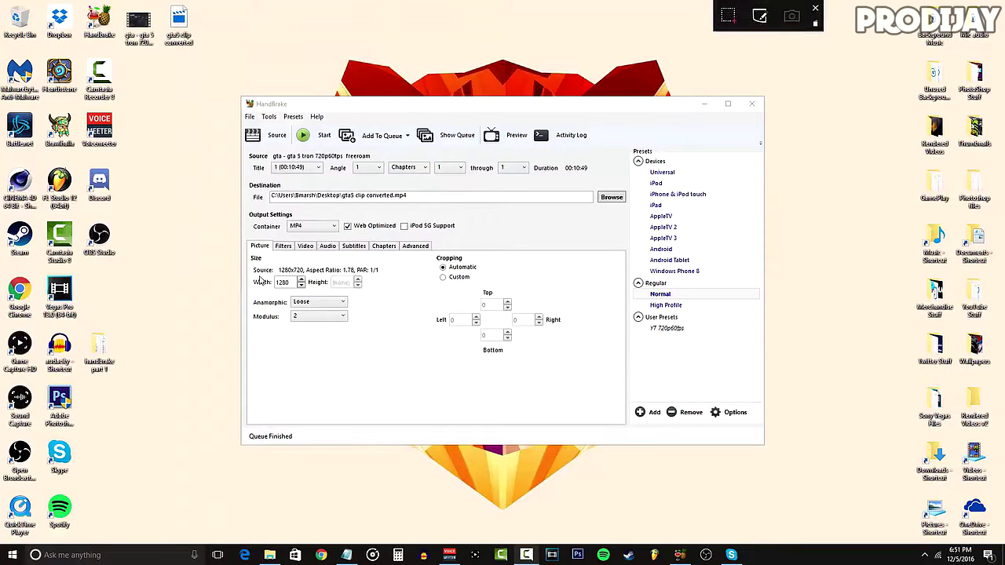
left_click(710, 103)
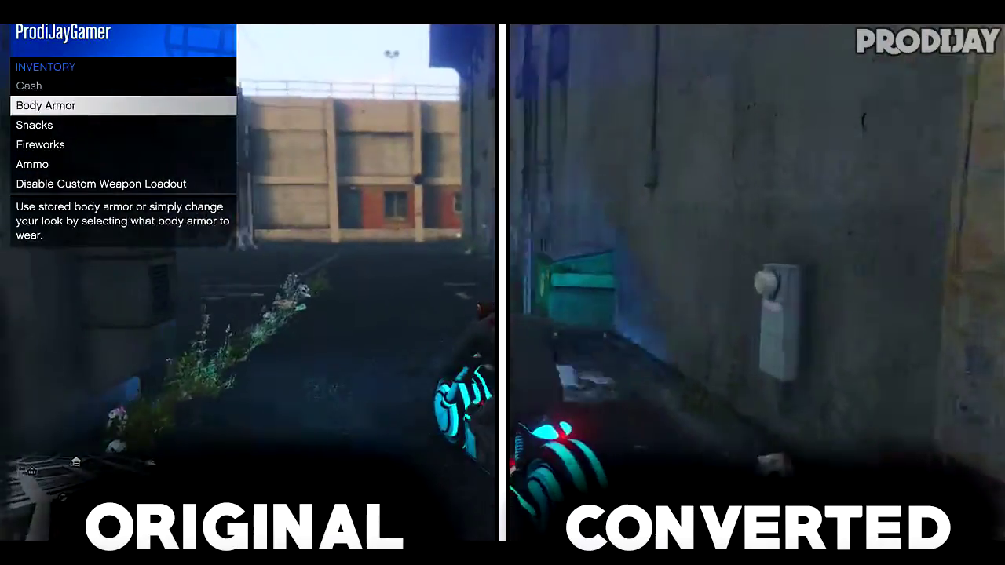
Step: Play the original and converted GTA5 clips side by side to compare them
key("Return")
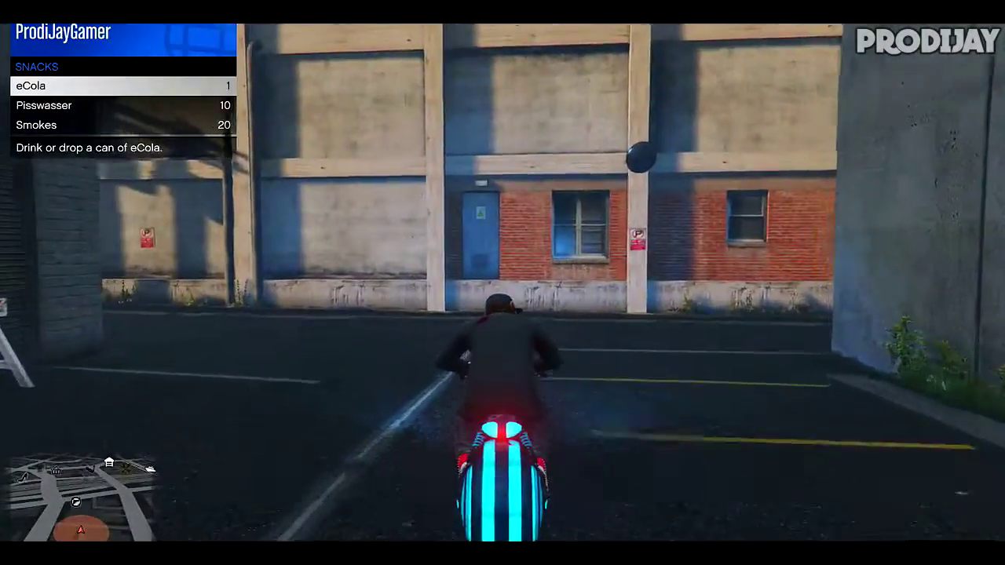
key("Return")
key("BackSpace")
key("BackSpace")
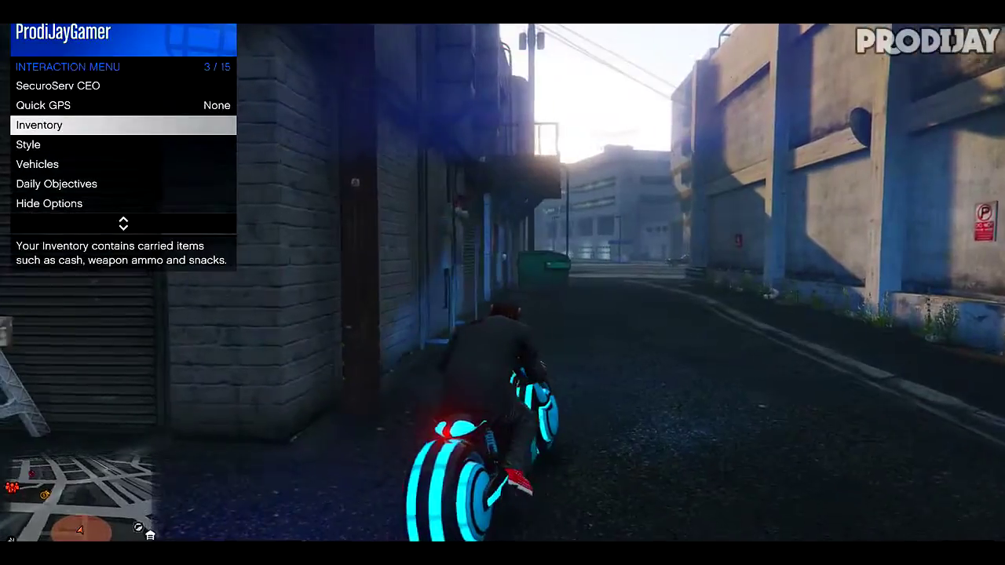
key("BackSpace")
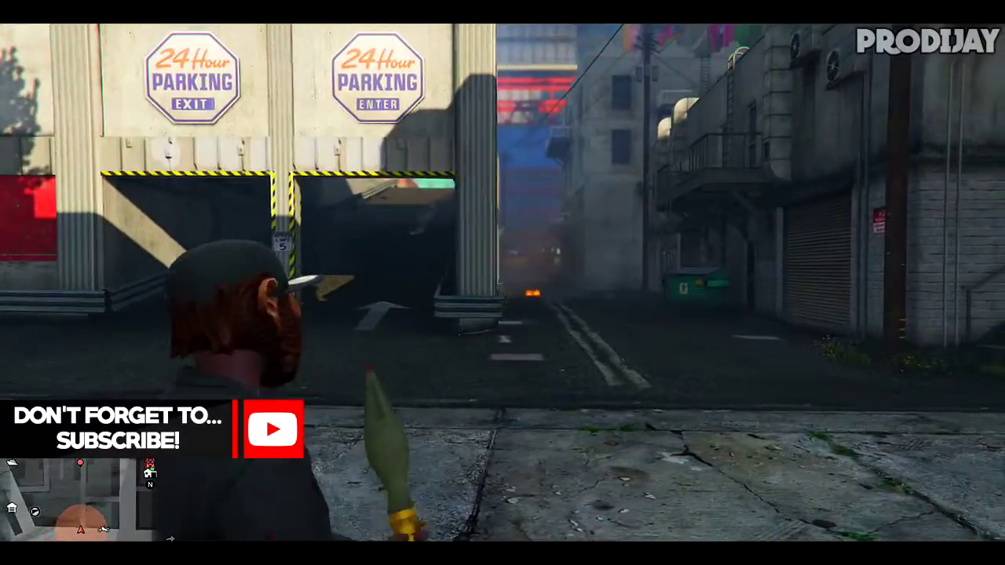
right_click(503, 283)
left_click(503, 282)
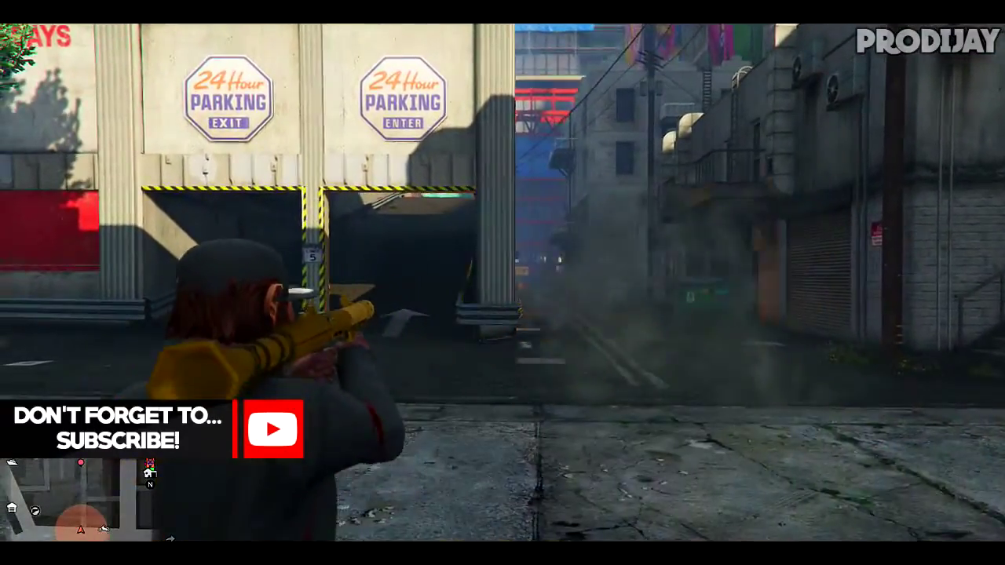